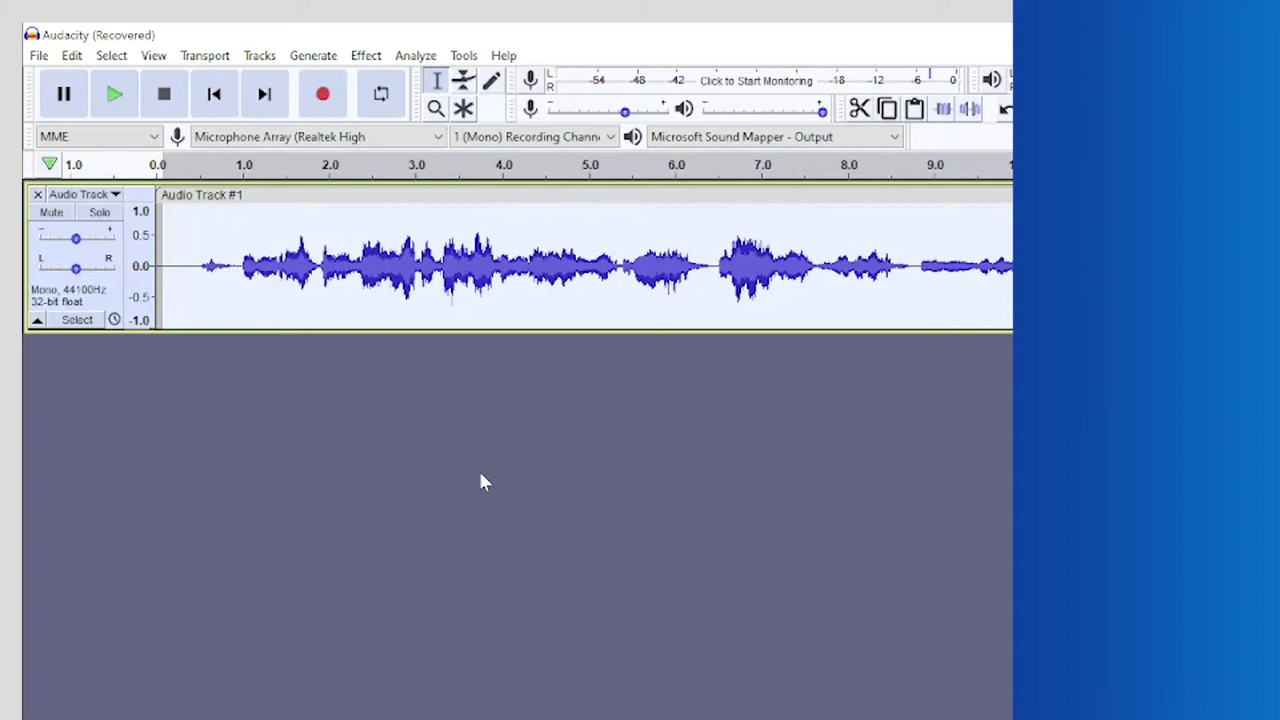
Step: Open Audacity's Amplify effect for the voice track from the Effect menu using the keyboard
key("alt")
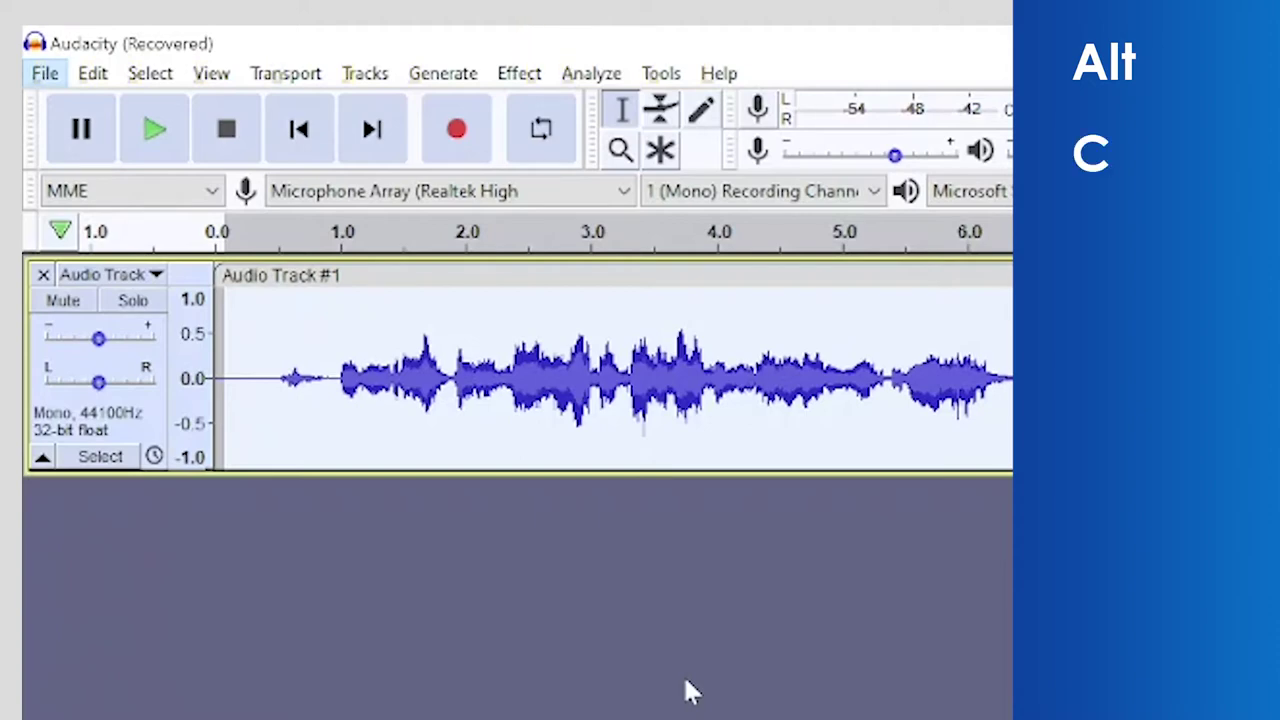
key("c")
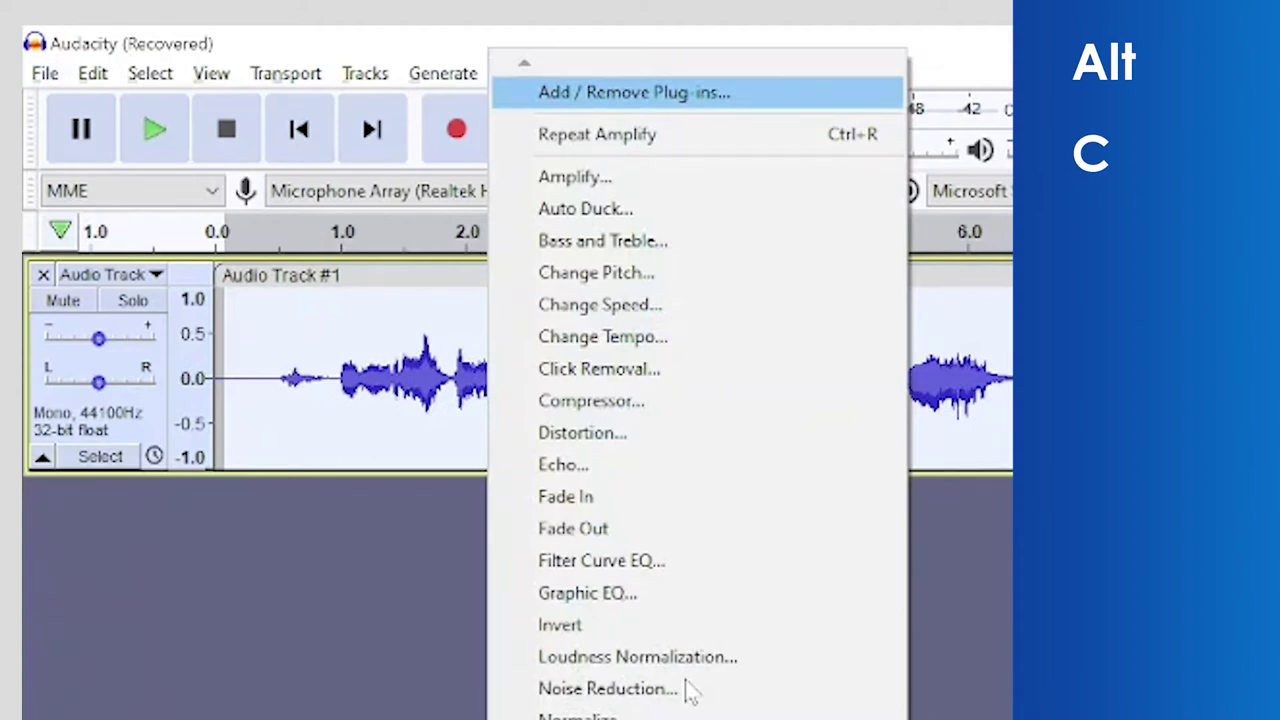
key("Down")
key("Down")
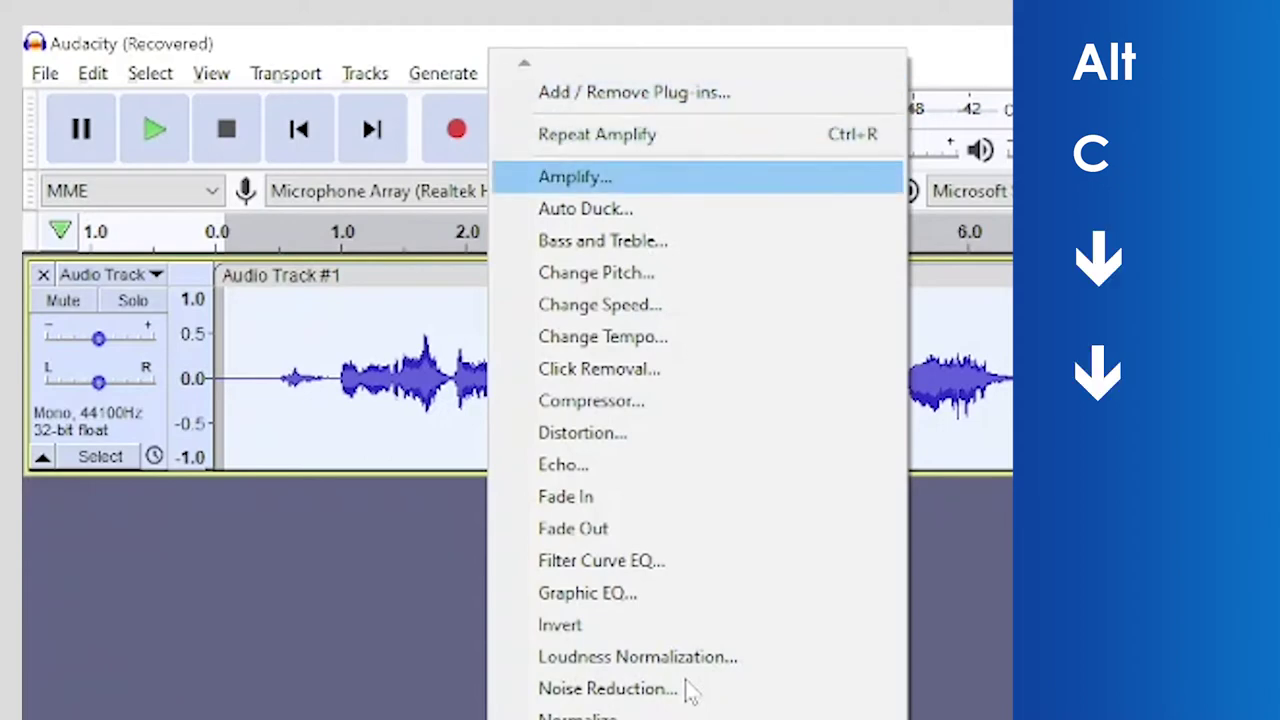
key("Return")
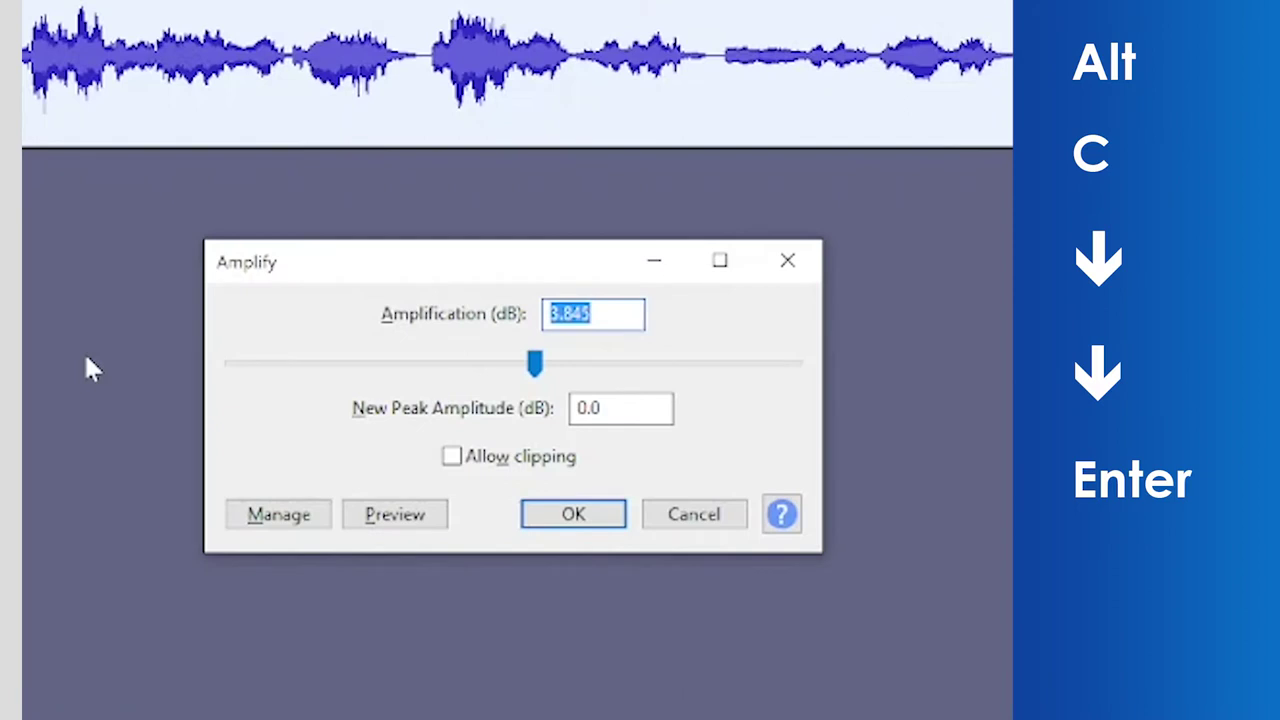
Step: Apply -50 dB amplification to the voice track, cutting it to near silence
type("-50")
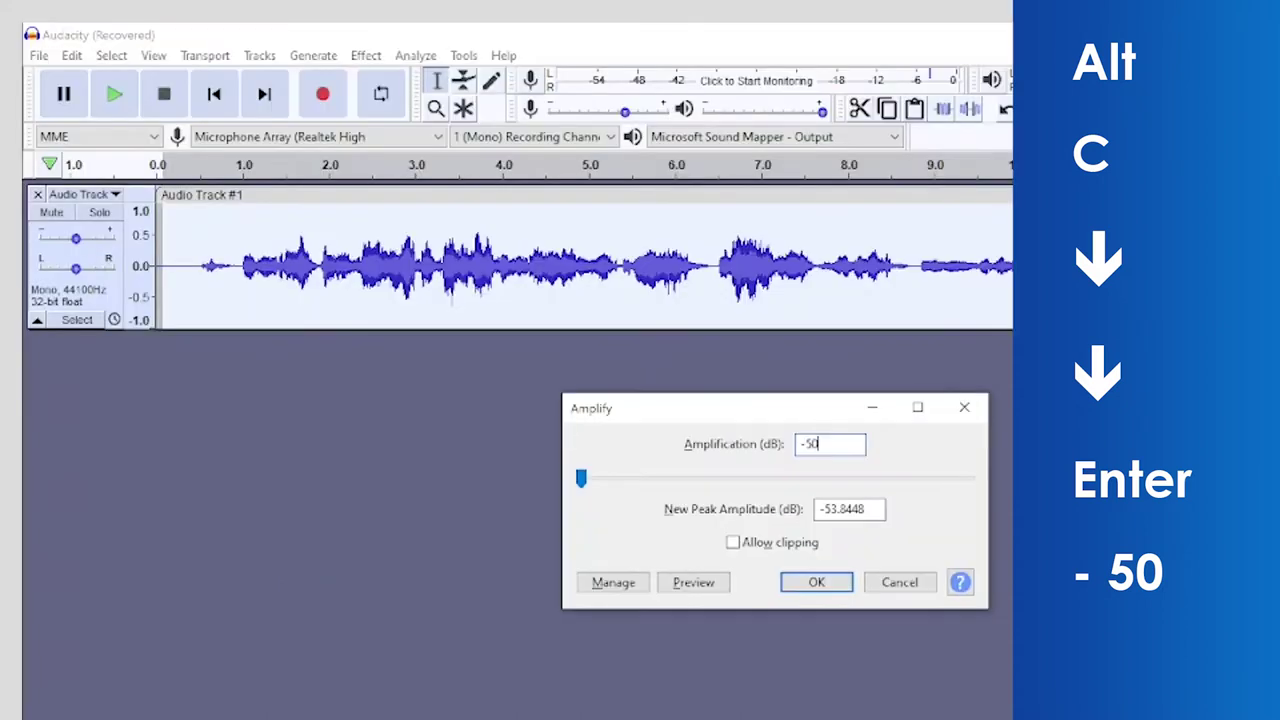
key("Return")
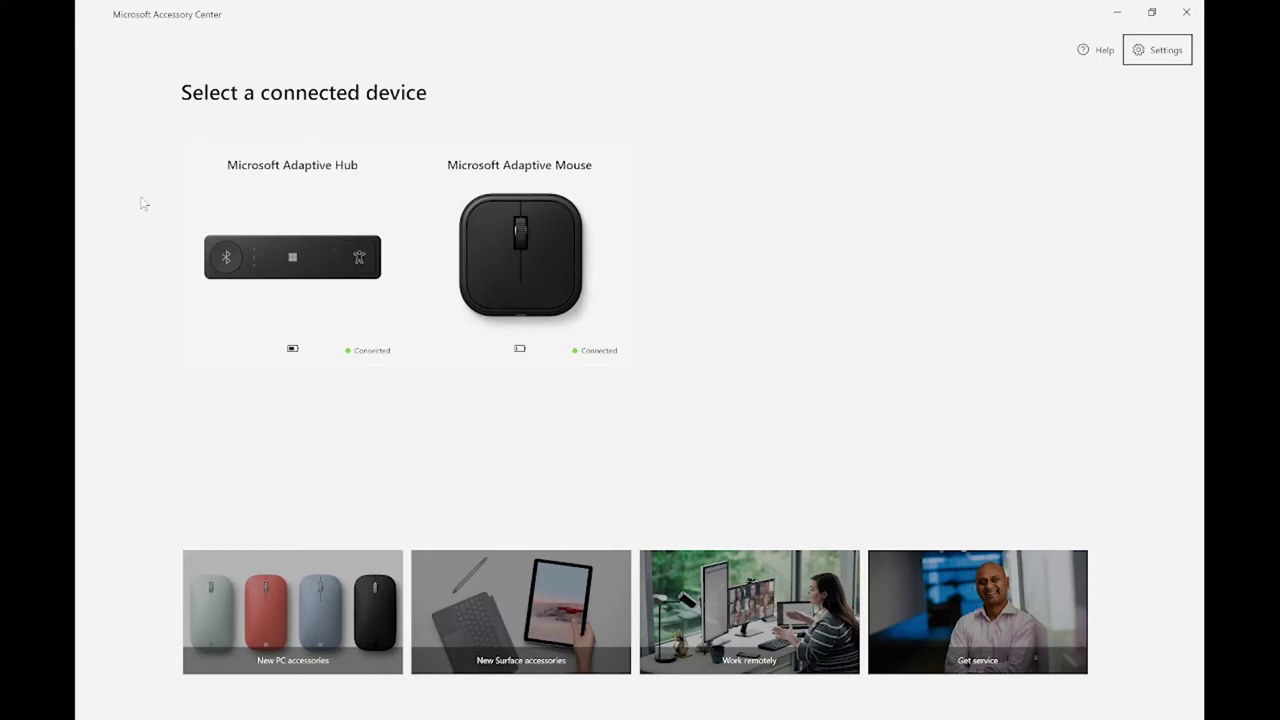
Step: Open Button settings for the Adaptive Button attached to the Microsoft Adaptive Hub
left_click(284, 253)
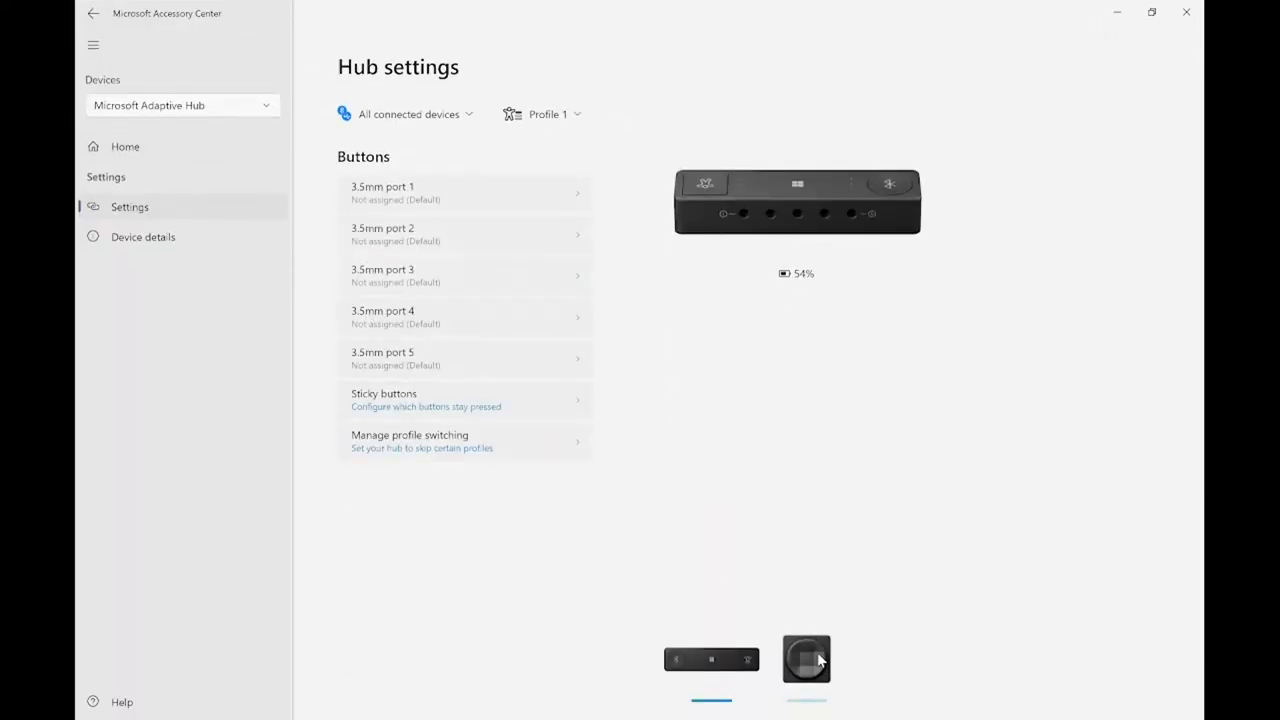
left_click(806, 659)
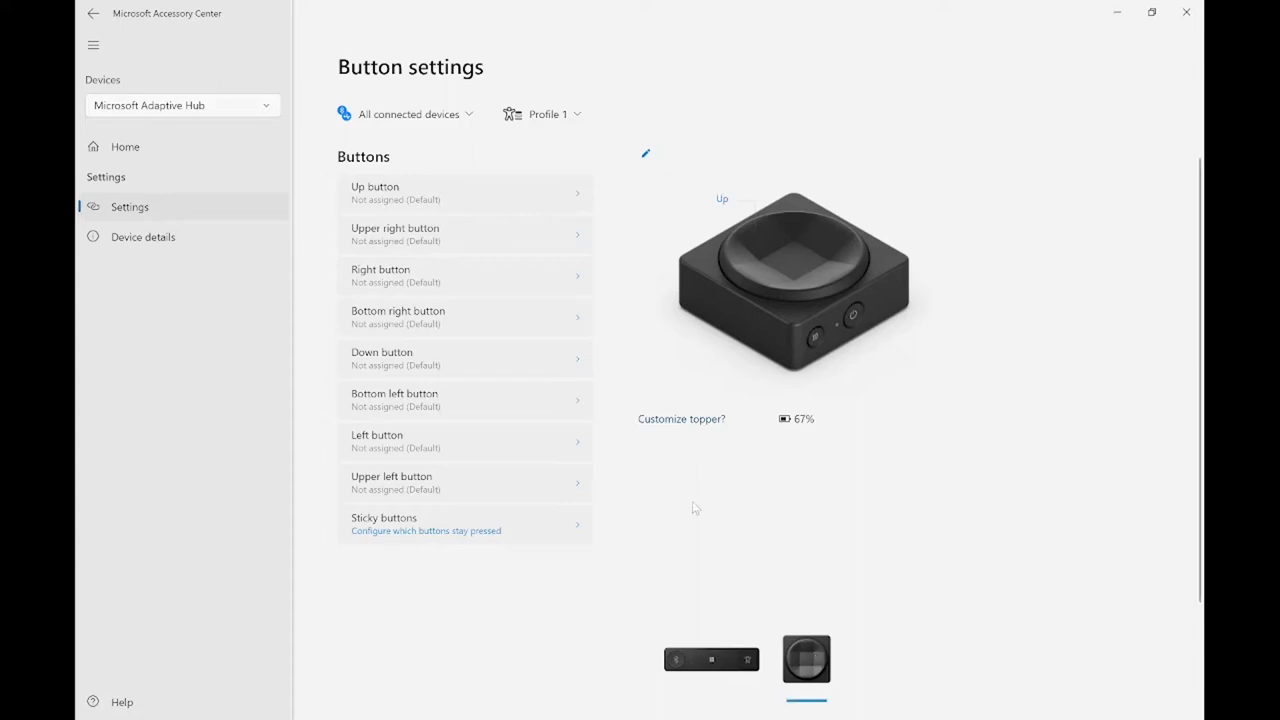
Step: Create a new macro, Macro_000, under the Down button's Macro command option
left_click(562, 369)
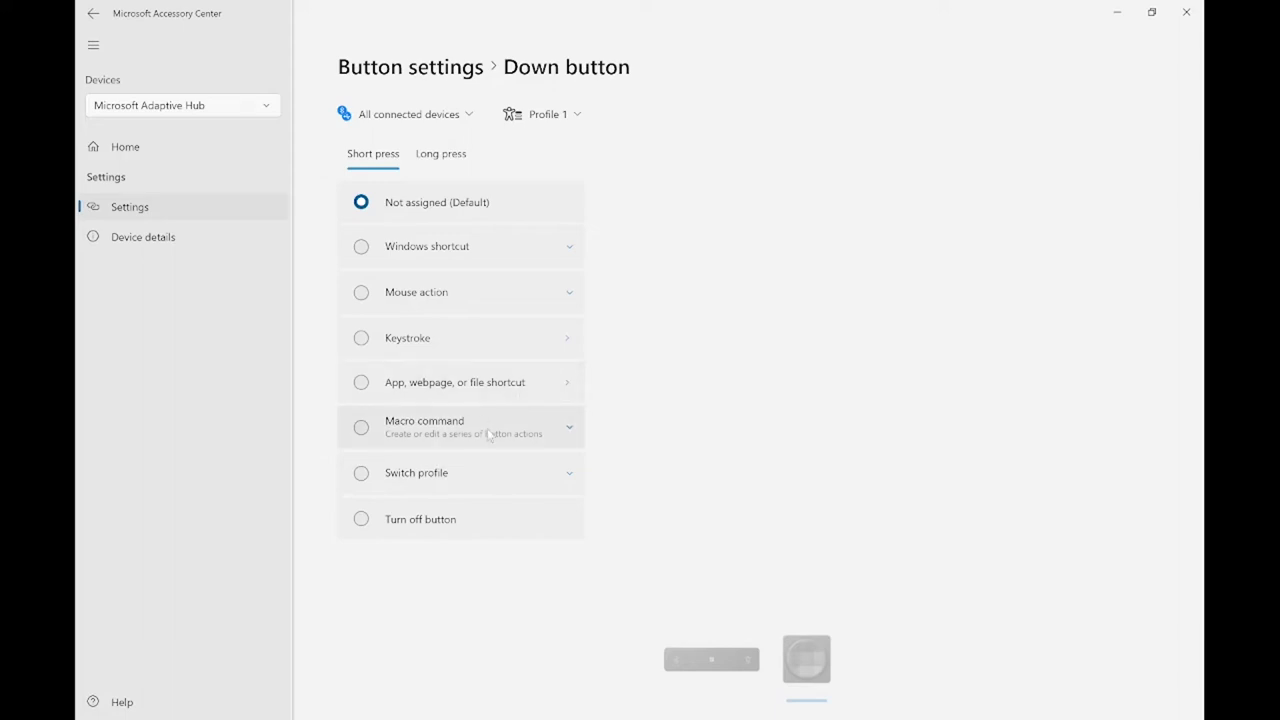
left_click(489, 432)
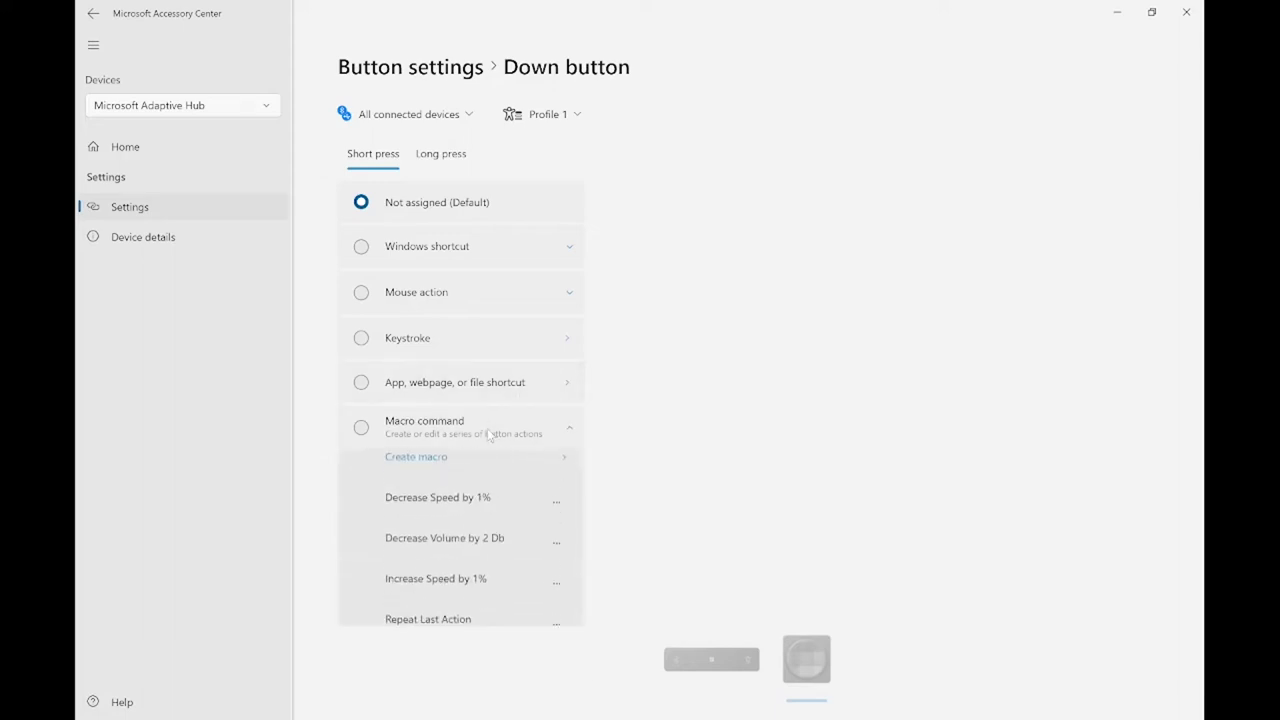
left_click(455, 470)
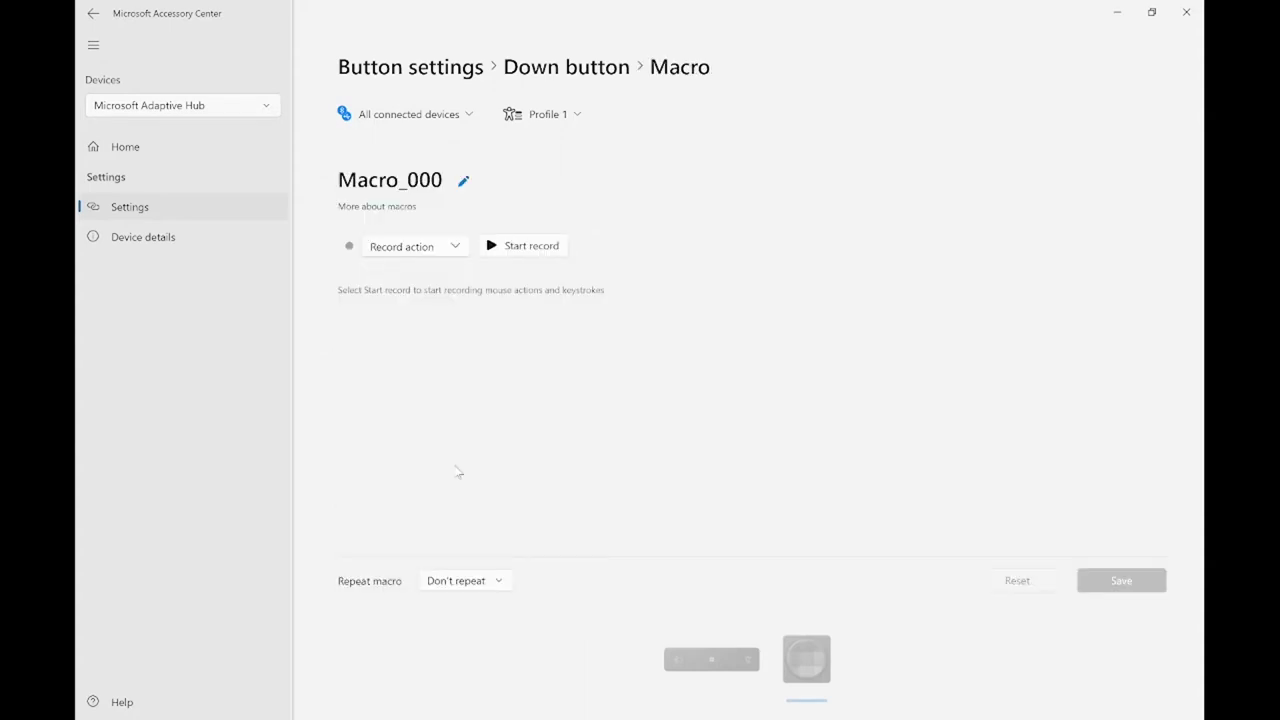
Step: Rename Macro_000 to 'Volume to 0'
left_click(462, 183)
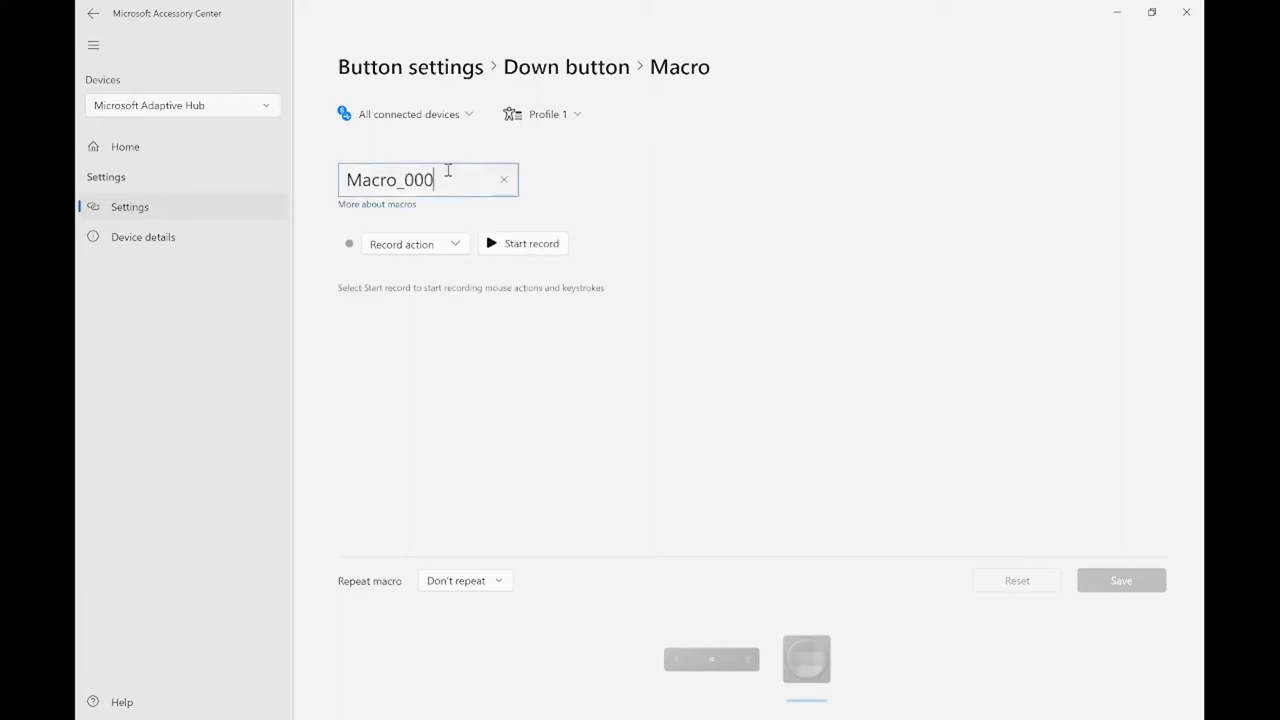
left_click_drag(446, 180, 313, 201)
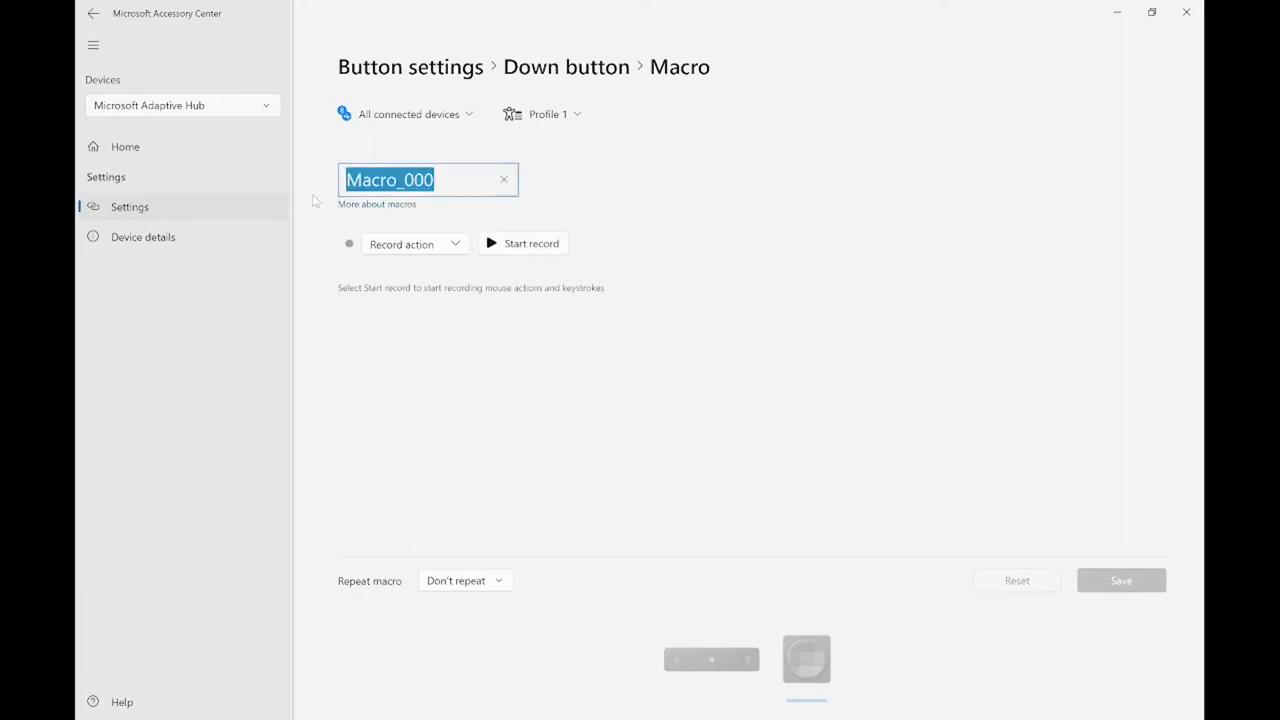
type("Volume to 0")
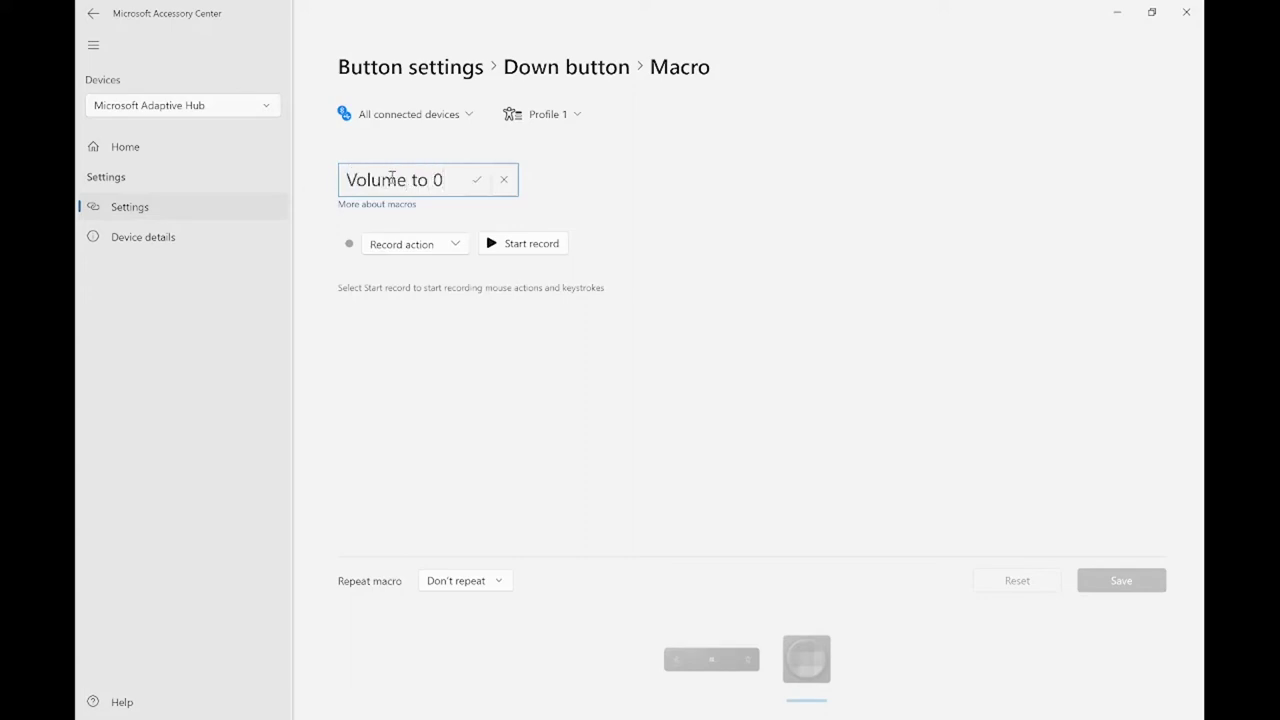
left_click(476, 180)
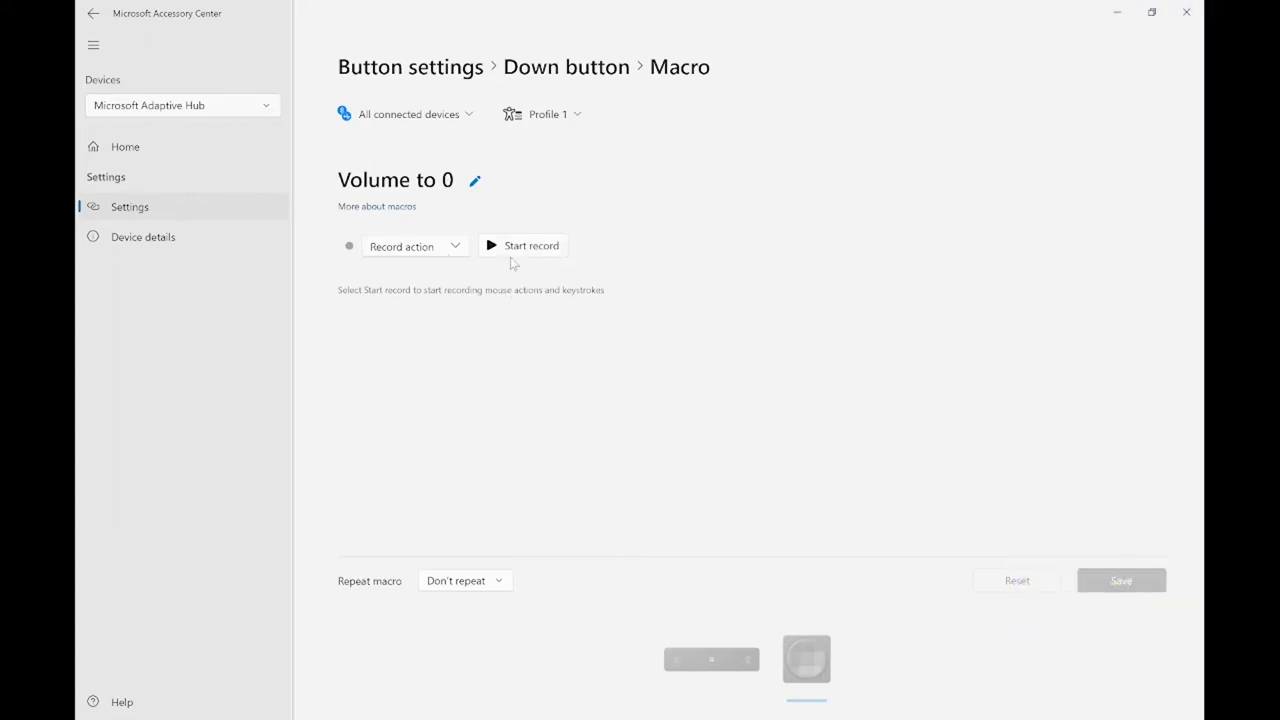
Step: Record the keystrokes Alt, C, Down, Down, Enter, -, 5, 0, Enter into the macro
left_click(514, 247)
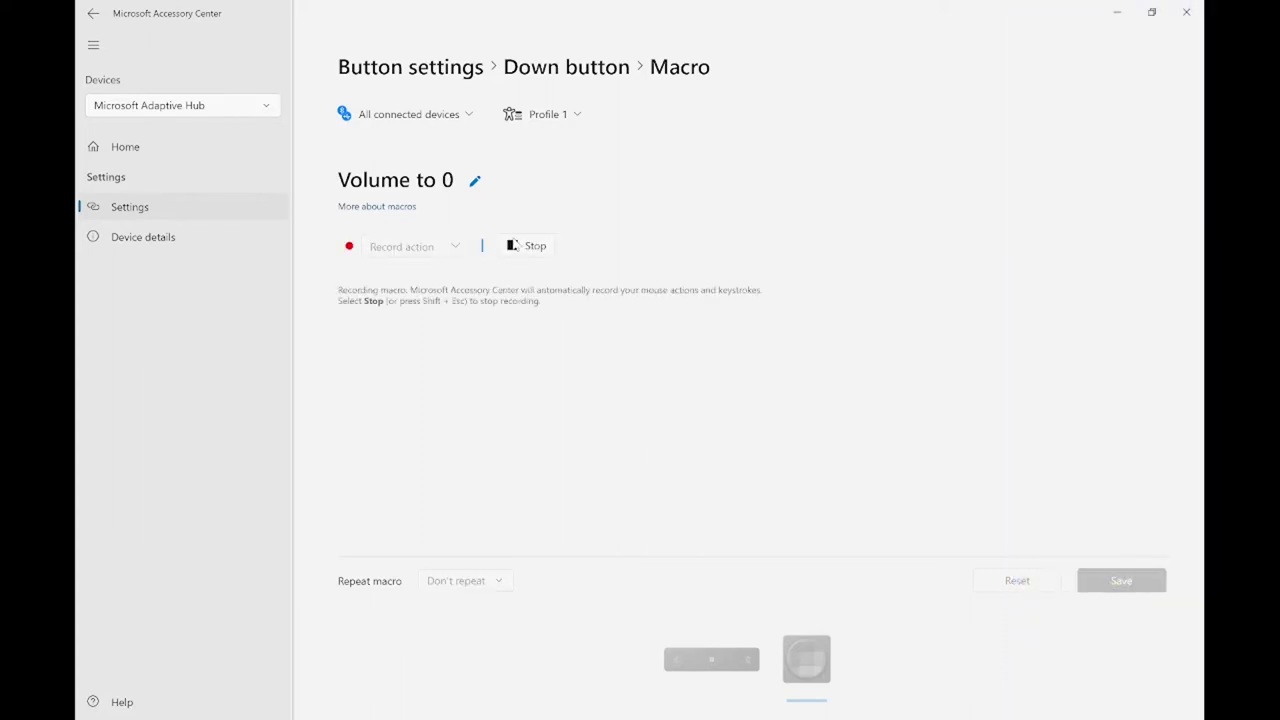
key("alt")
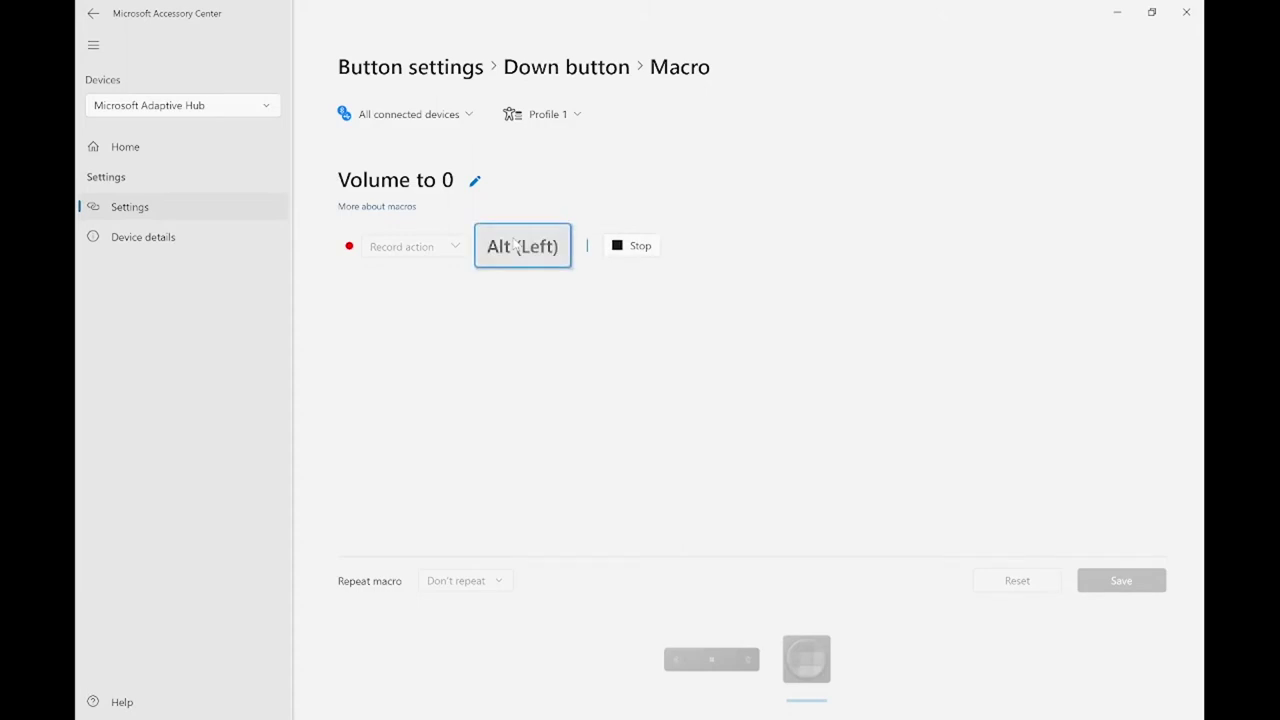
key("c")
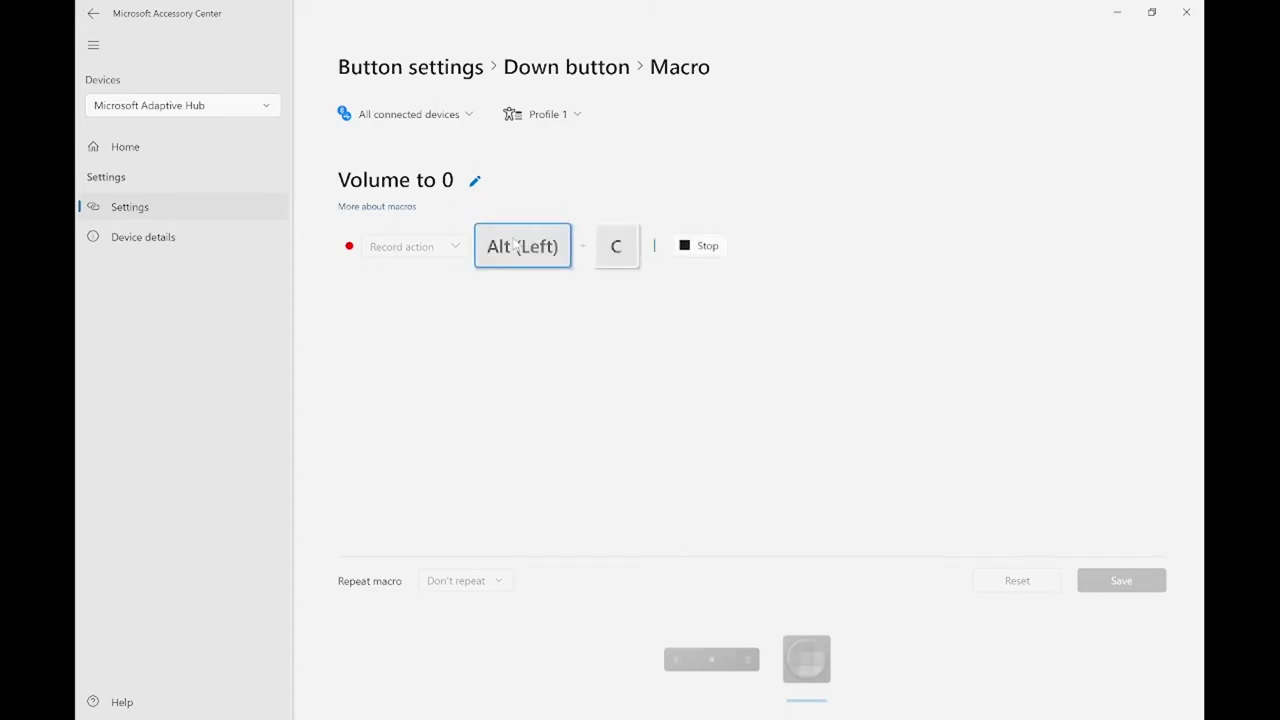
key("Down")
key("Down")
key("Return")
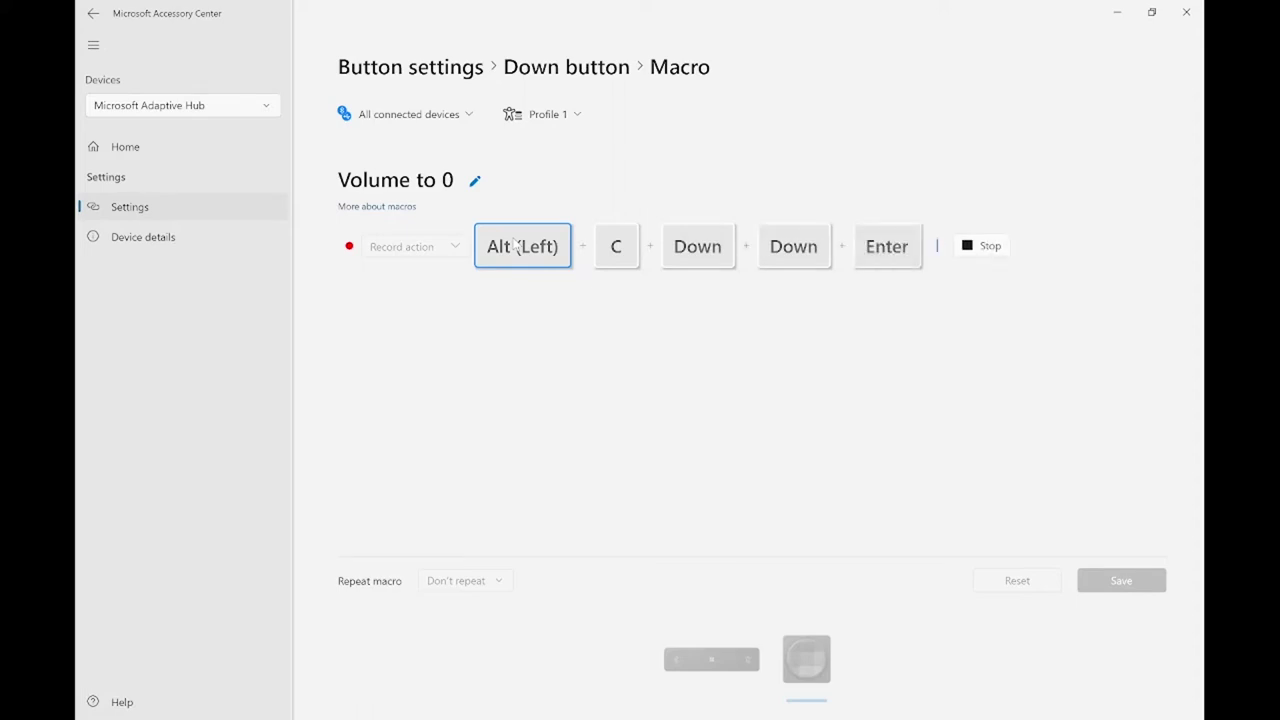
key("minus")
key("5")
key("0")
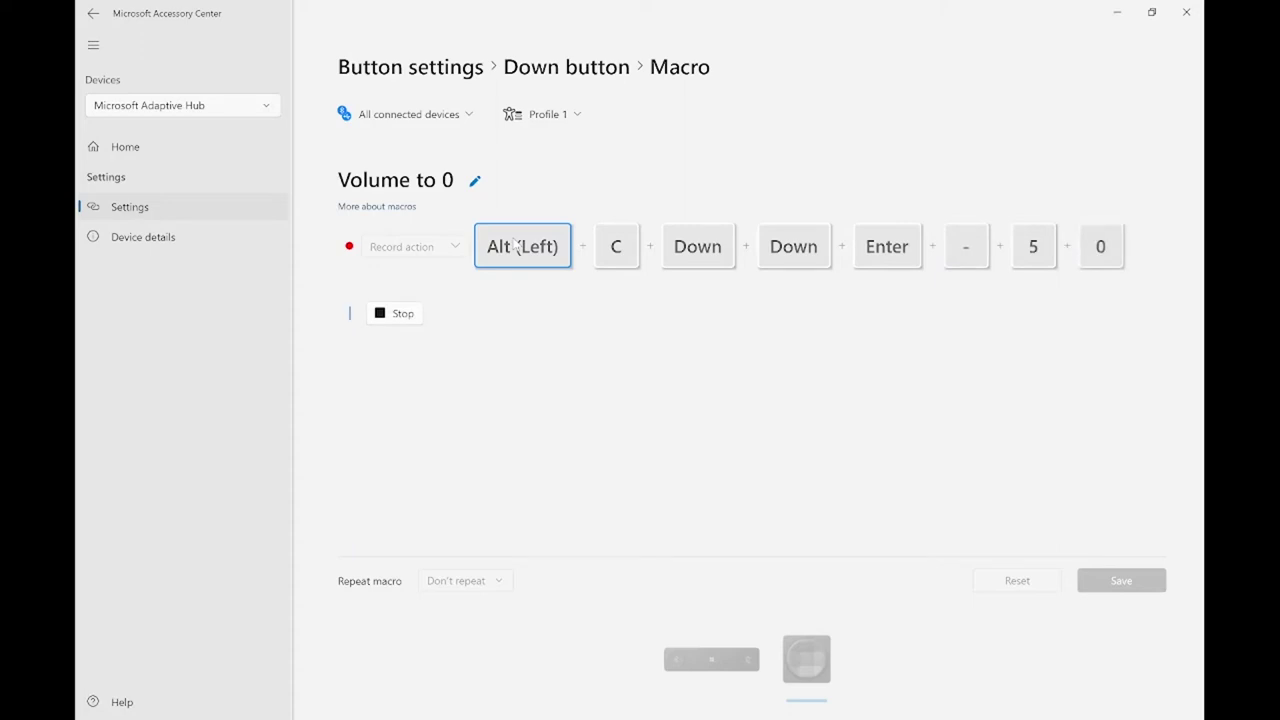
key("Return")
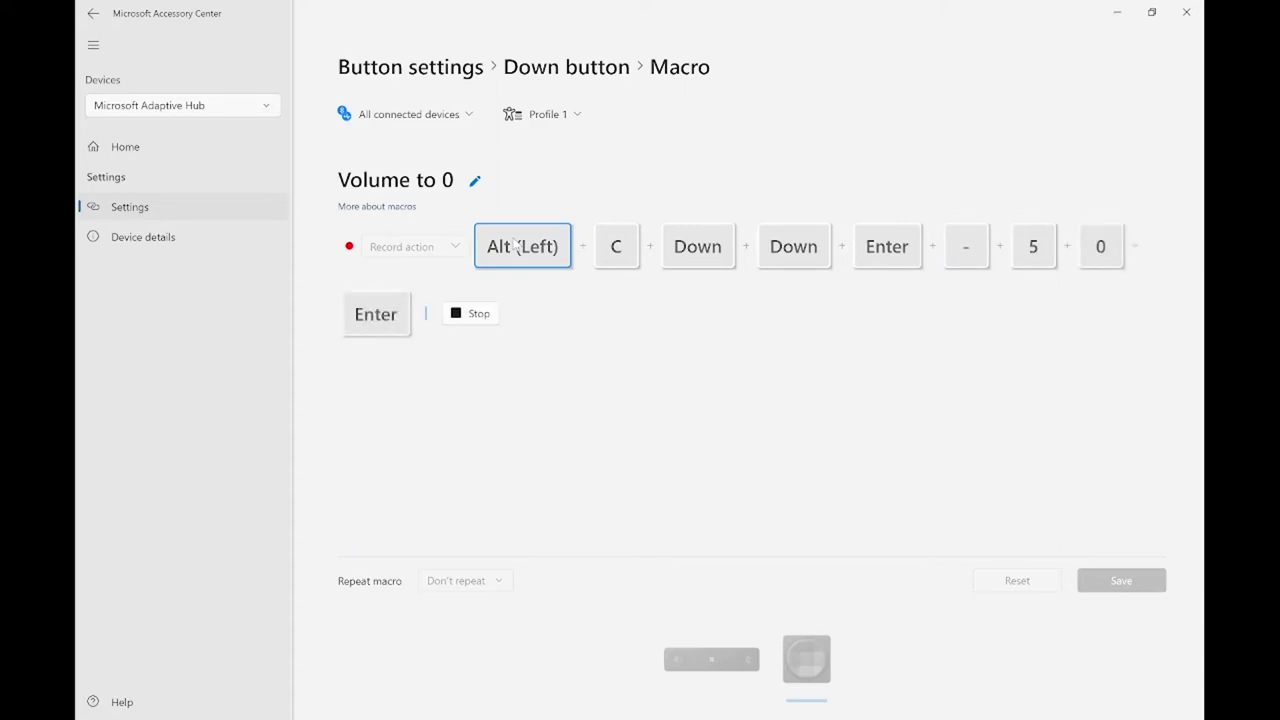
left_click(480, 318)
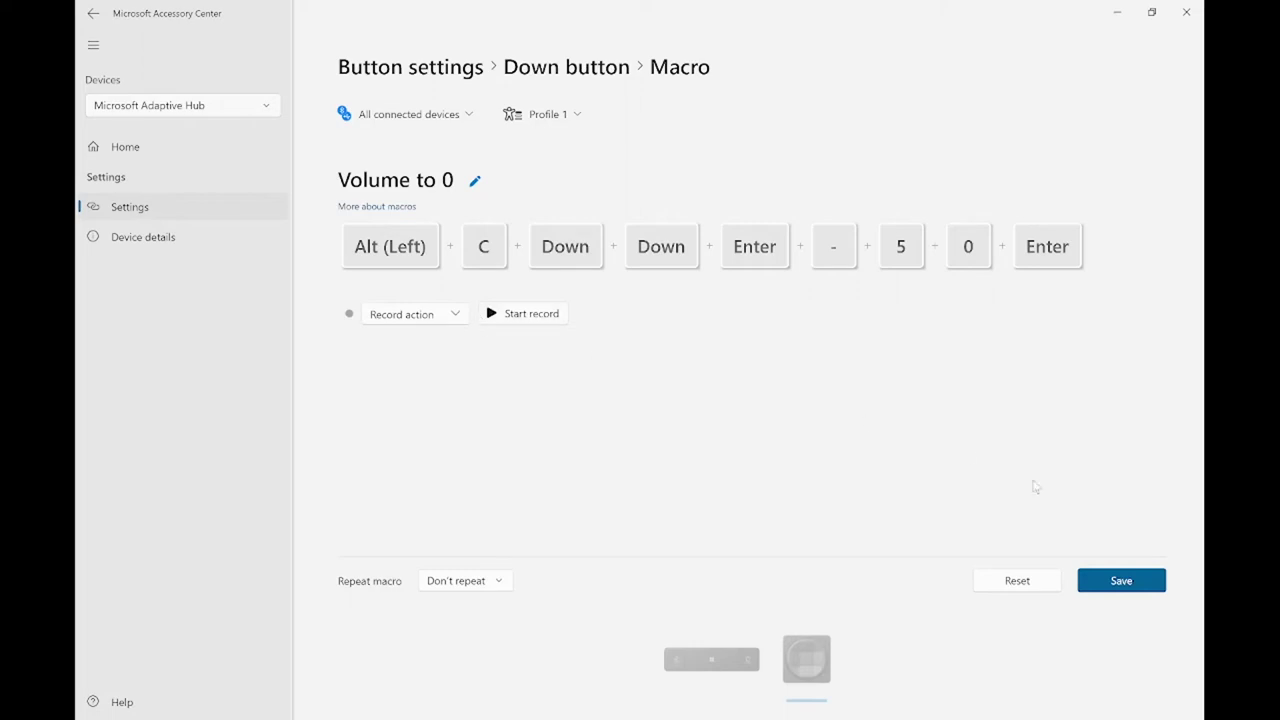
Step: Save the 'Volume to 0' macro and go back to the Down button's settings
left_click(1120, 582)
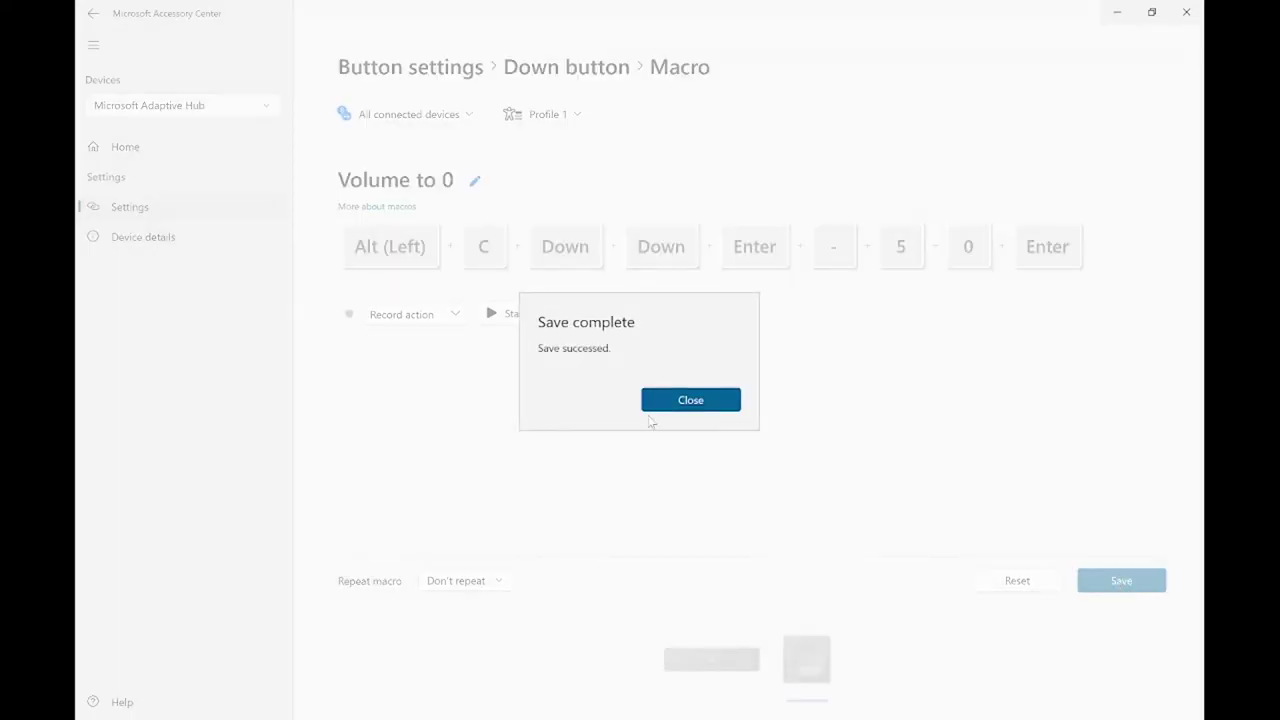
left_click(700, 401)
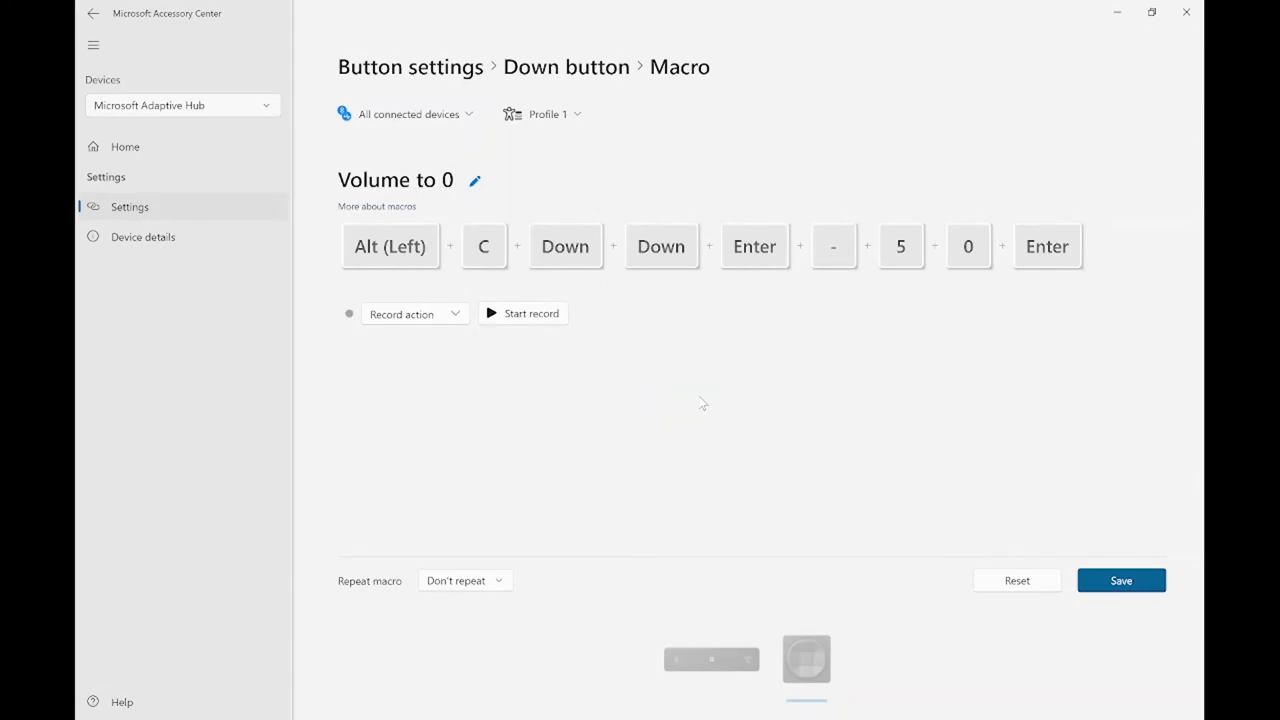
left_click(574, 78)
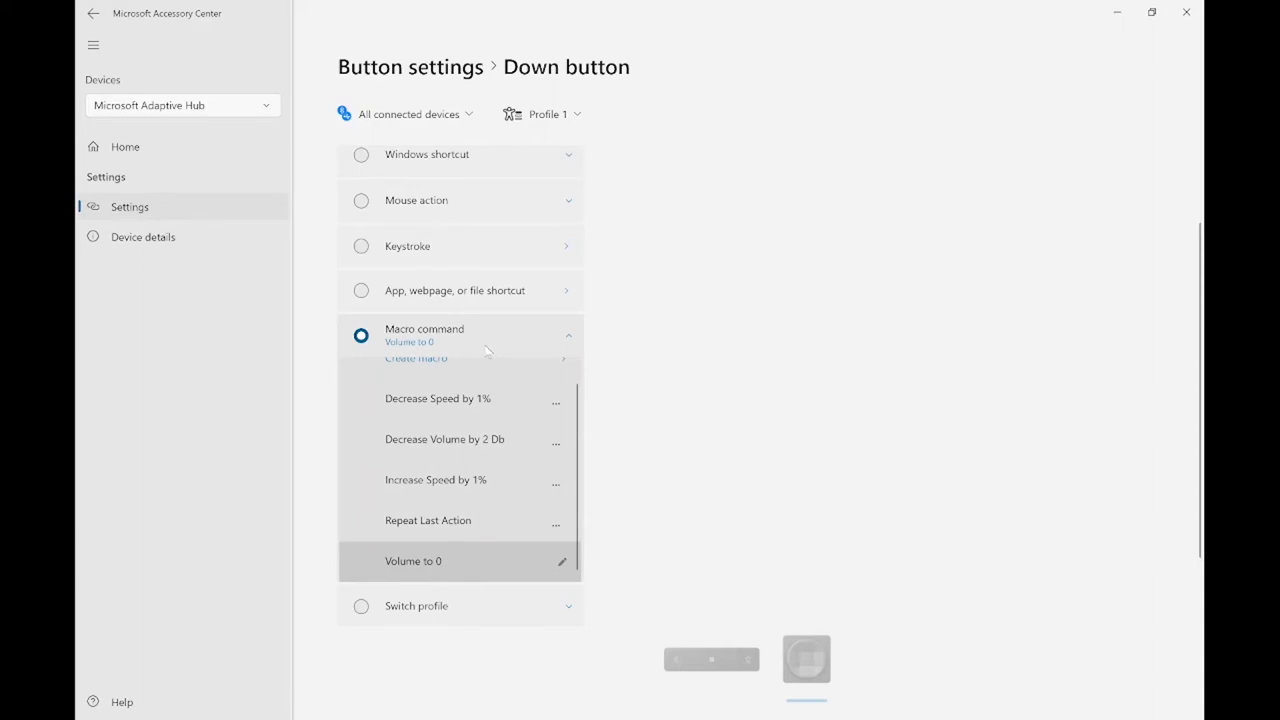
Step: Return to the Button settings overview listing all eight button assignments
left_click(410, 66)
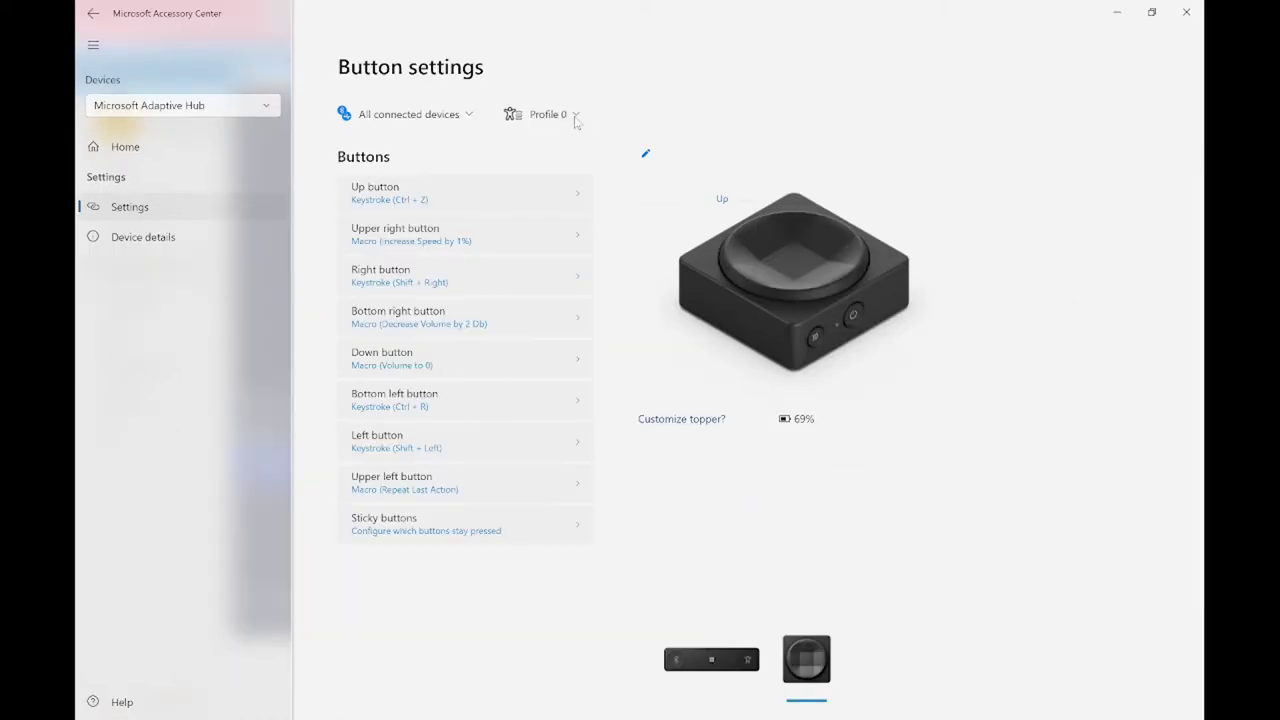
Step: Add a new app profile for Audacity
left_click(574, 118)
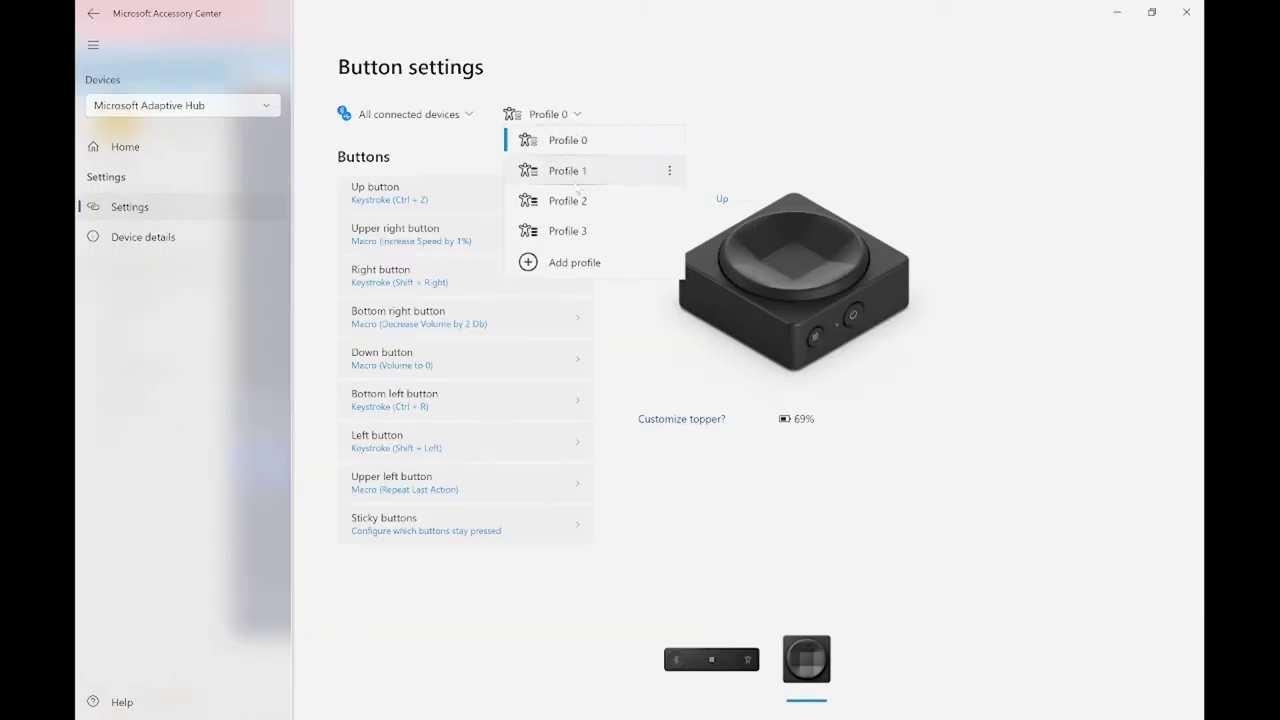
left_click(578, 262)
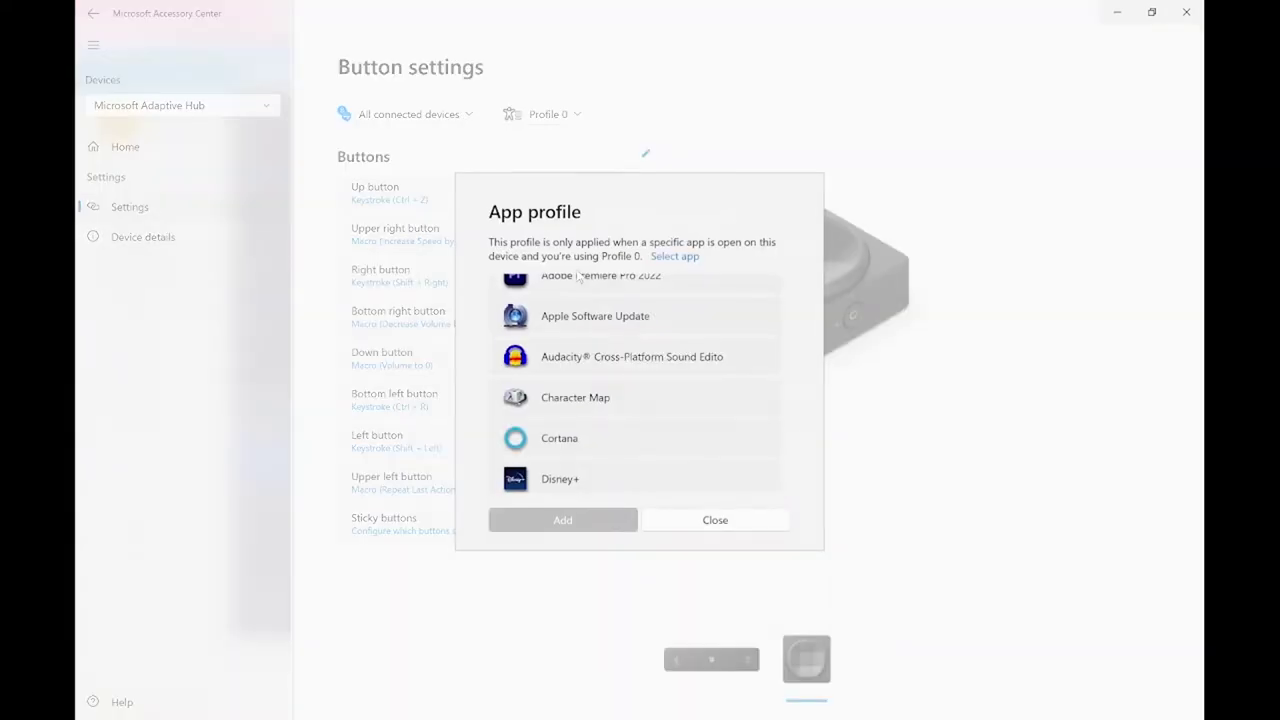
left_click(602, 354)
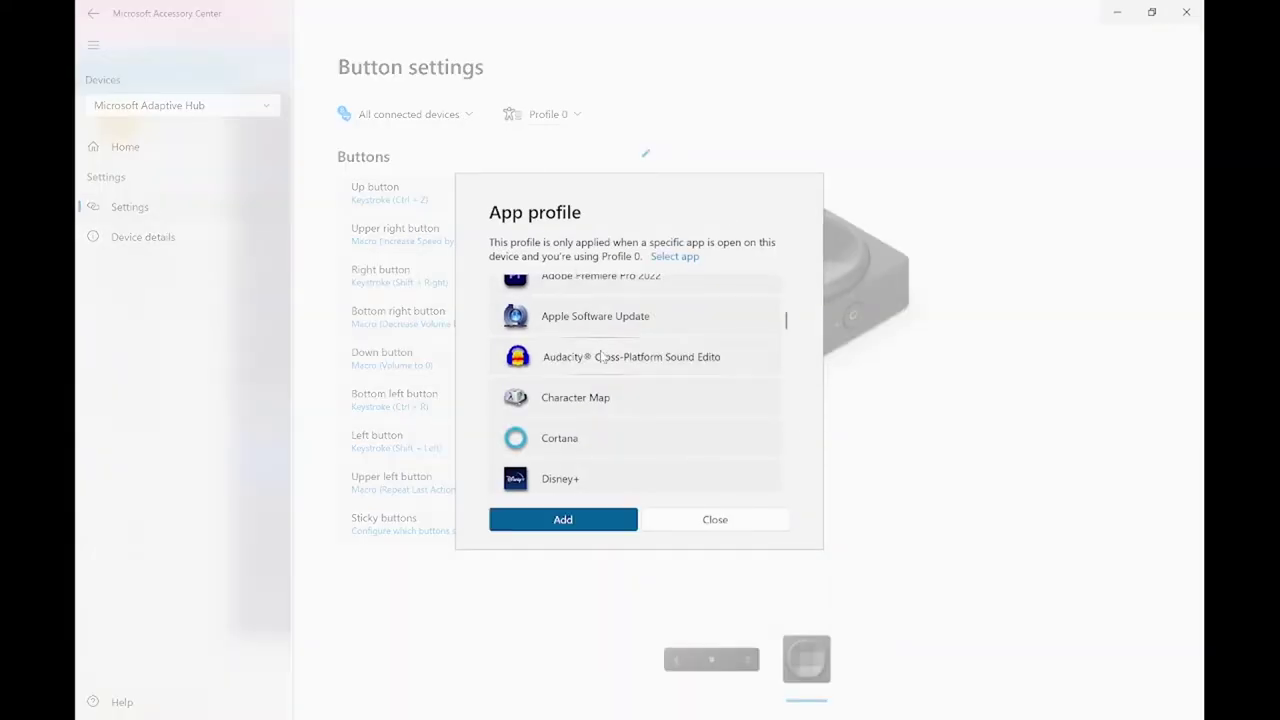
left_click(578, 527)
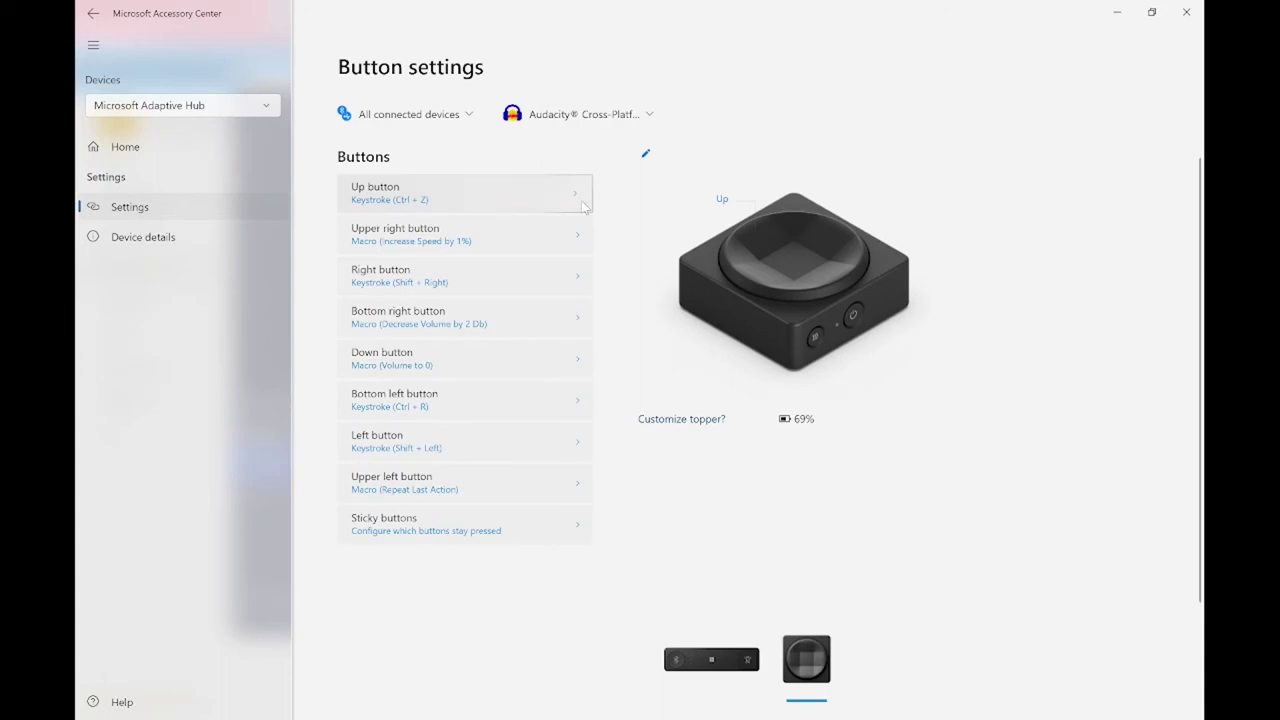
Step: View the Up button's long-press assignment, Ctrl + Y, in the Audacity profile
left_click(584, 206)
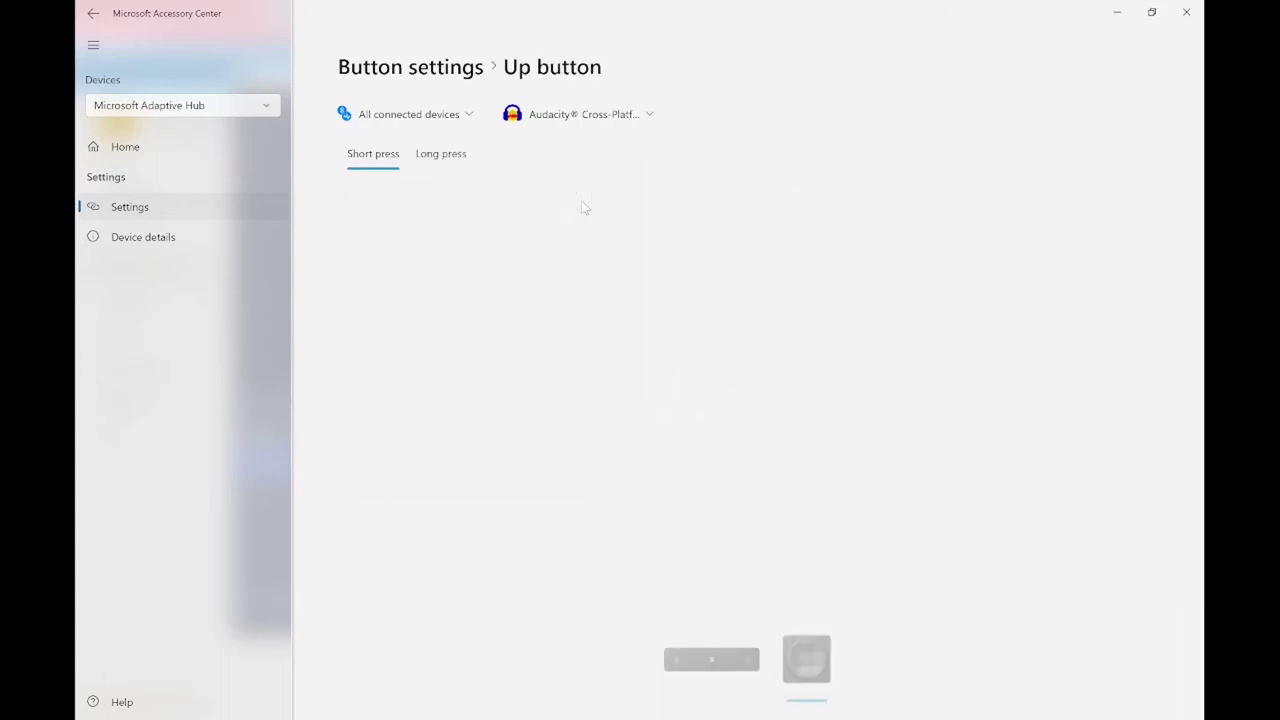
left_click(441, 160)
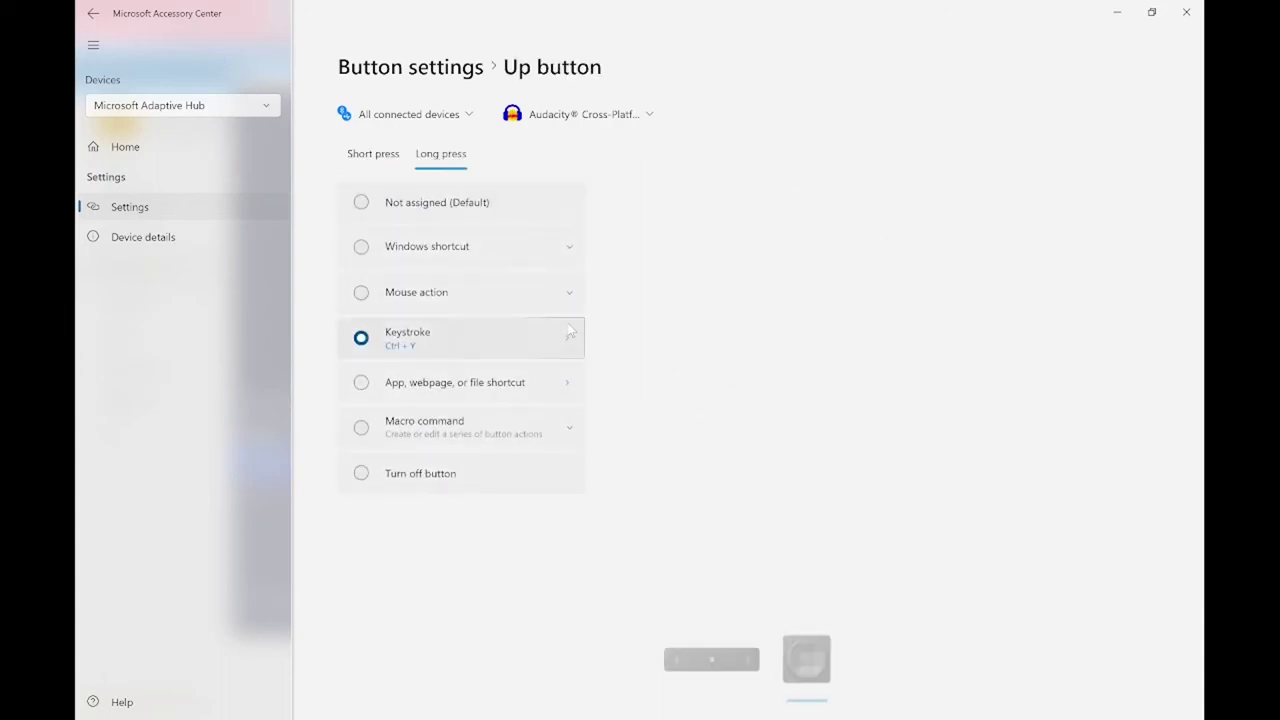